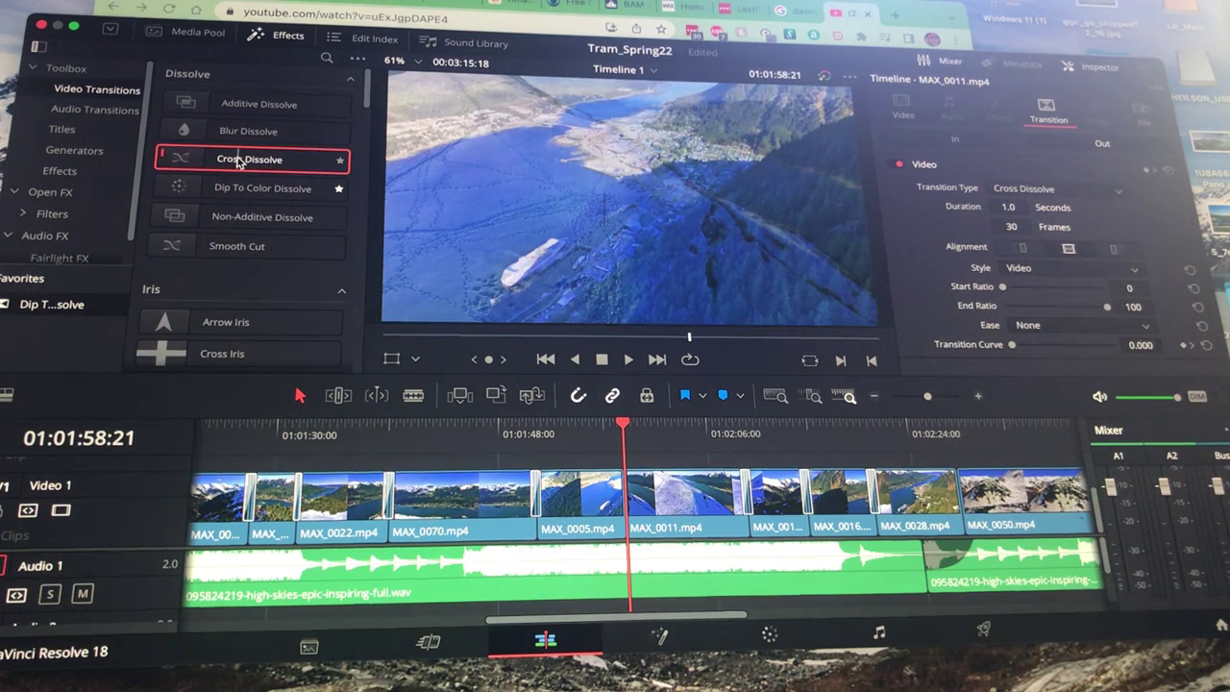
Try placing a Cross Dissolve, make Video 1 taller, then select and delete the cut's transition
mouse_move(239, 161)
mouse_down()
mouse_move(261, 165)
mouse_move(576, 477)
mouse_move(567, 438)
mouse_up()
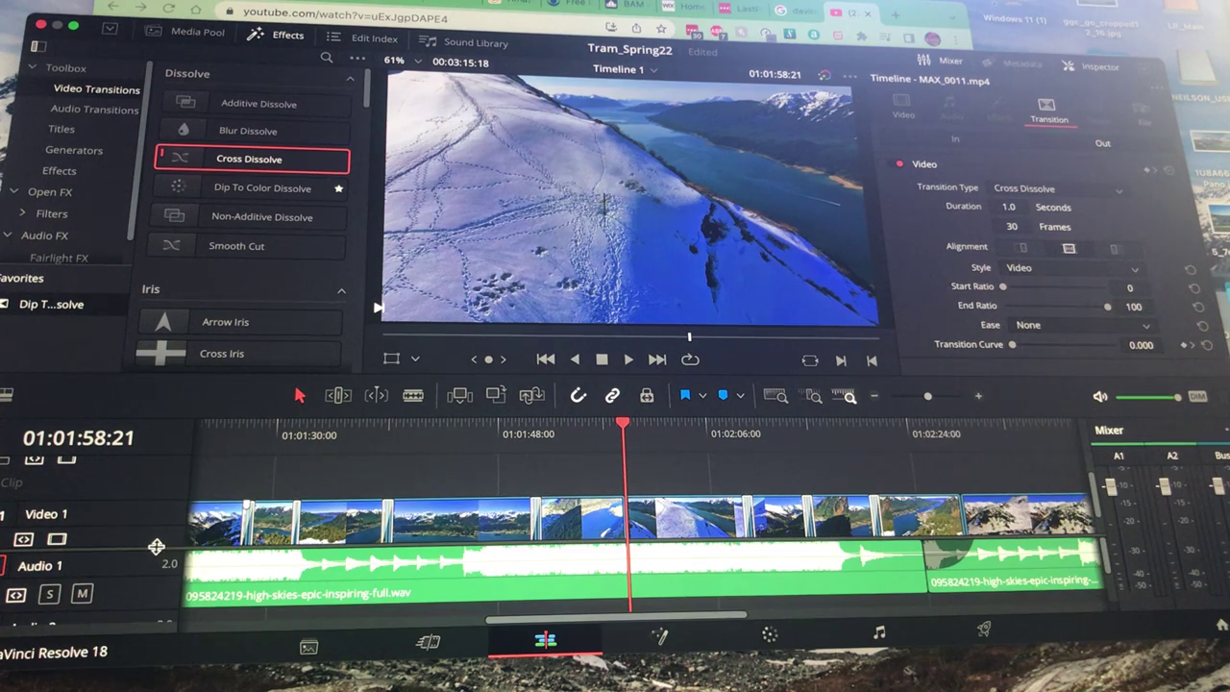
drag(164, 549, 163, 587)
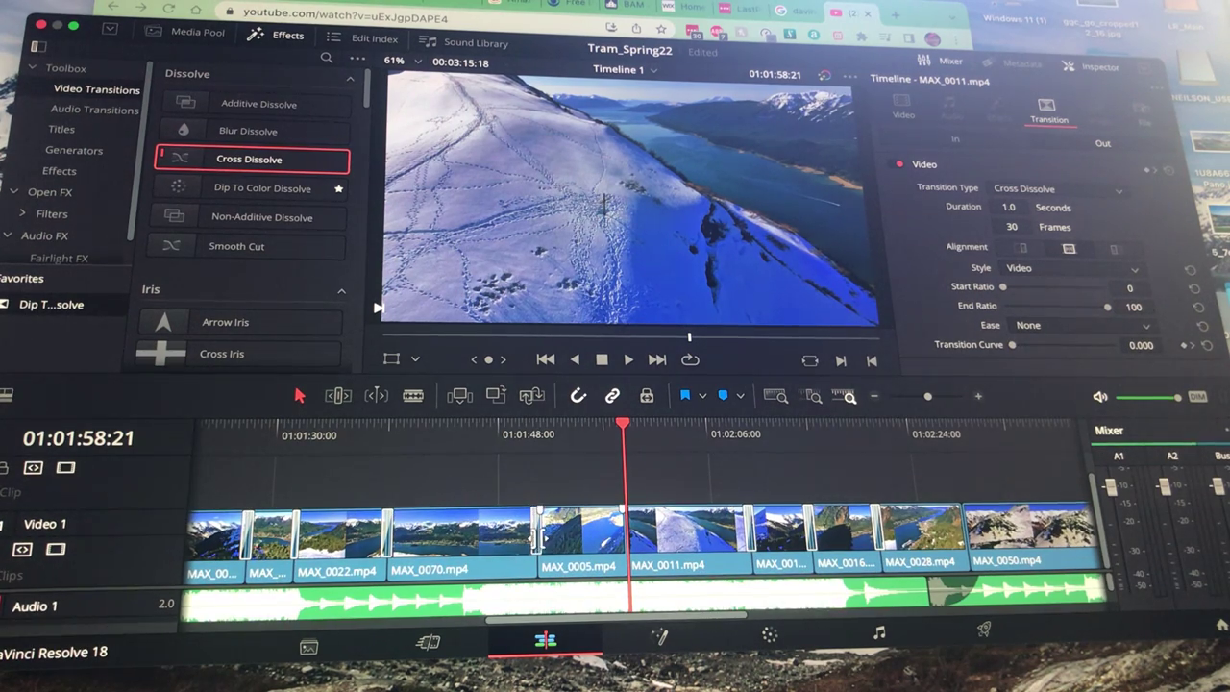
click(533, 536)
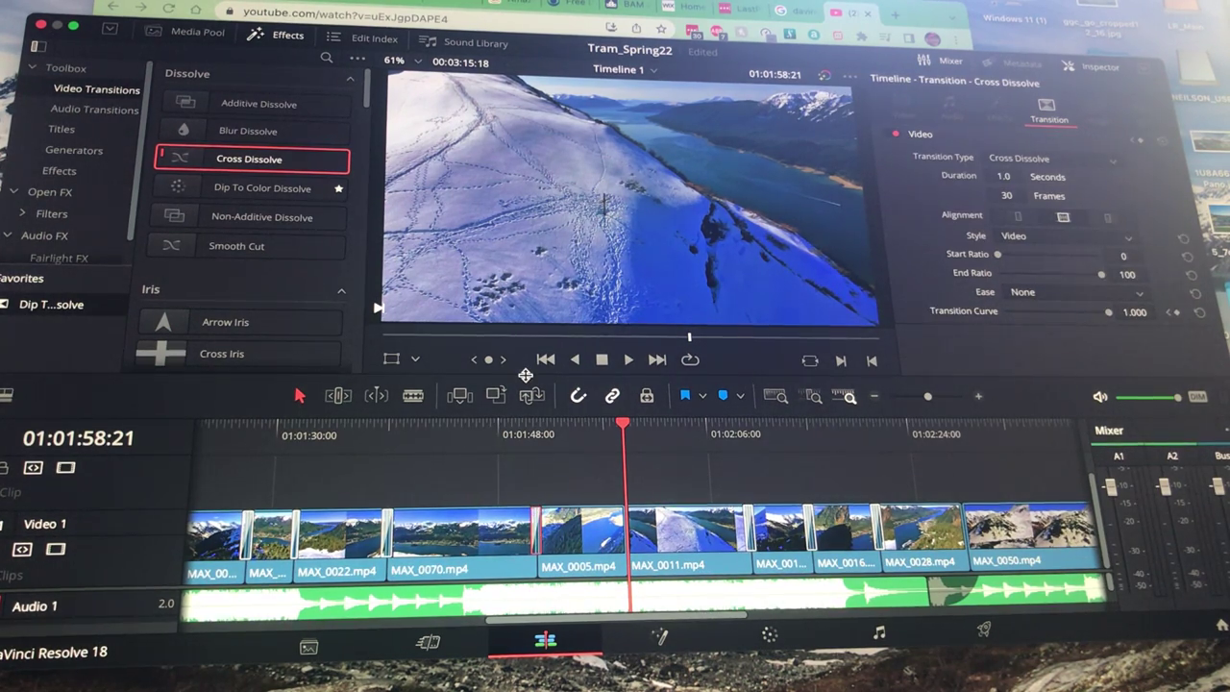
key(Delete)
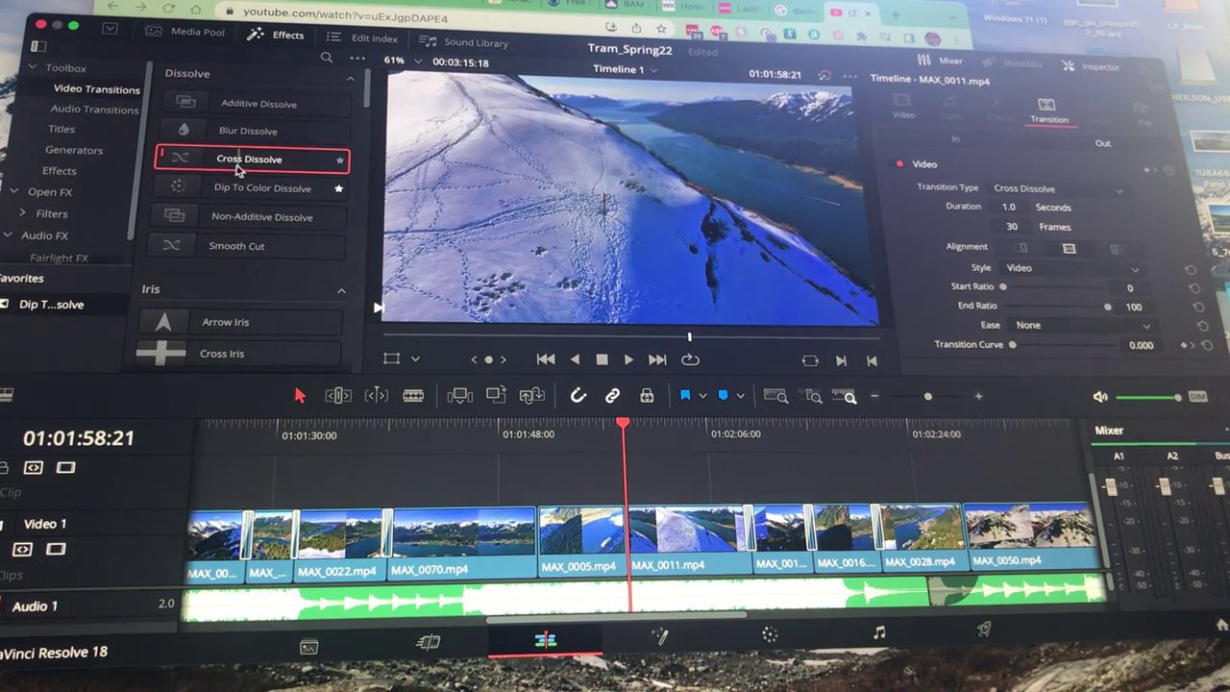
Place a Cross Dissolve on the MAX_0070/MAX_0005 cut, then switch to the Cut page and back to Edit
double_click(236, 161)
drag(236, 161, 535, 534)
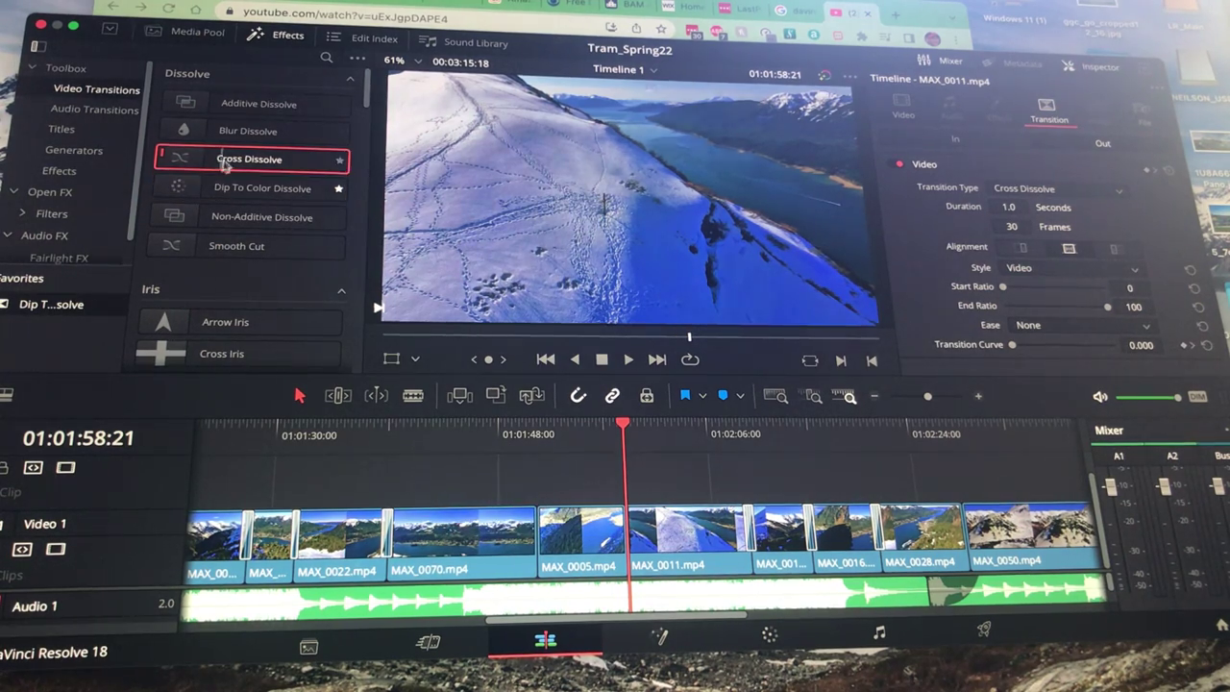
drag(220, 163, 535, 523)
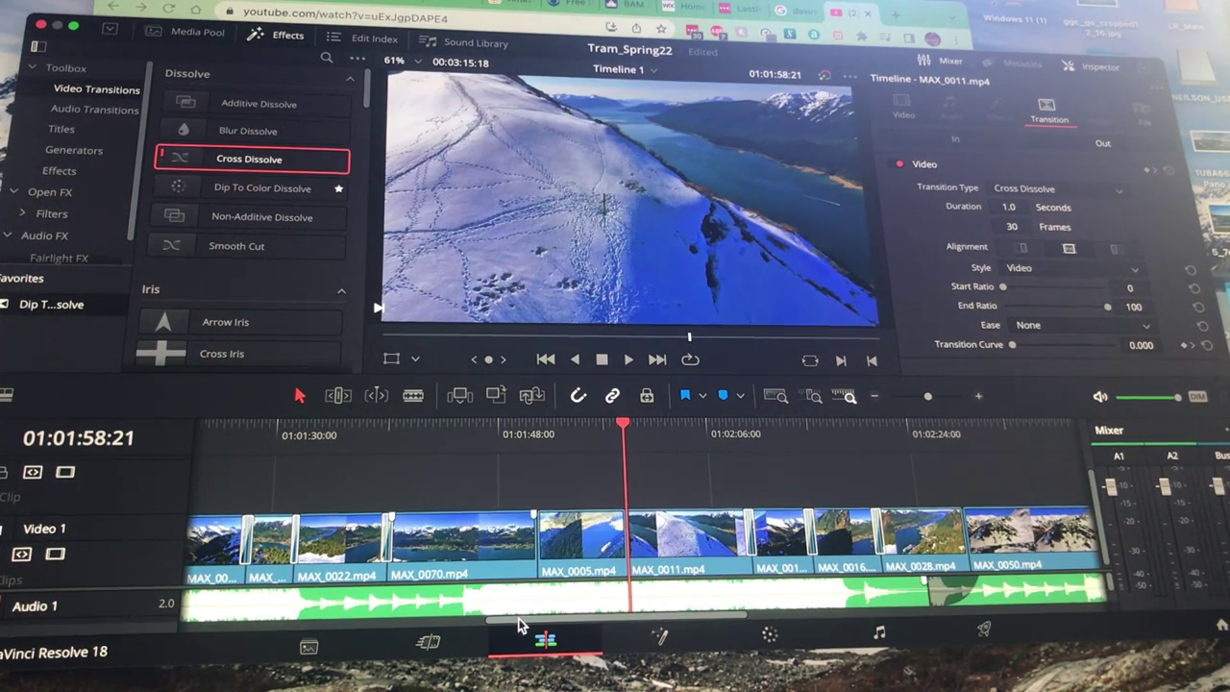
click(429, 641)
click(543, 641)
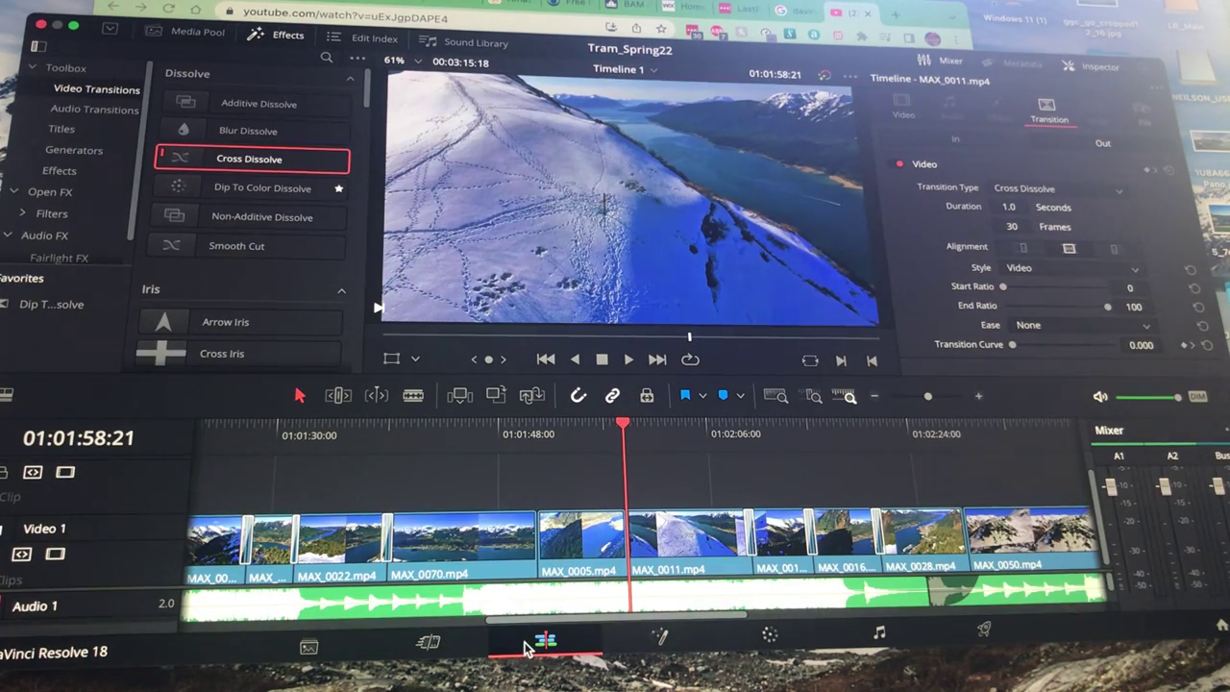